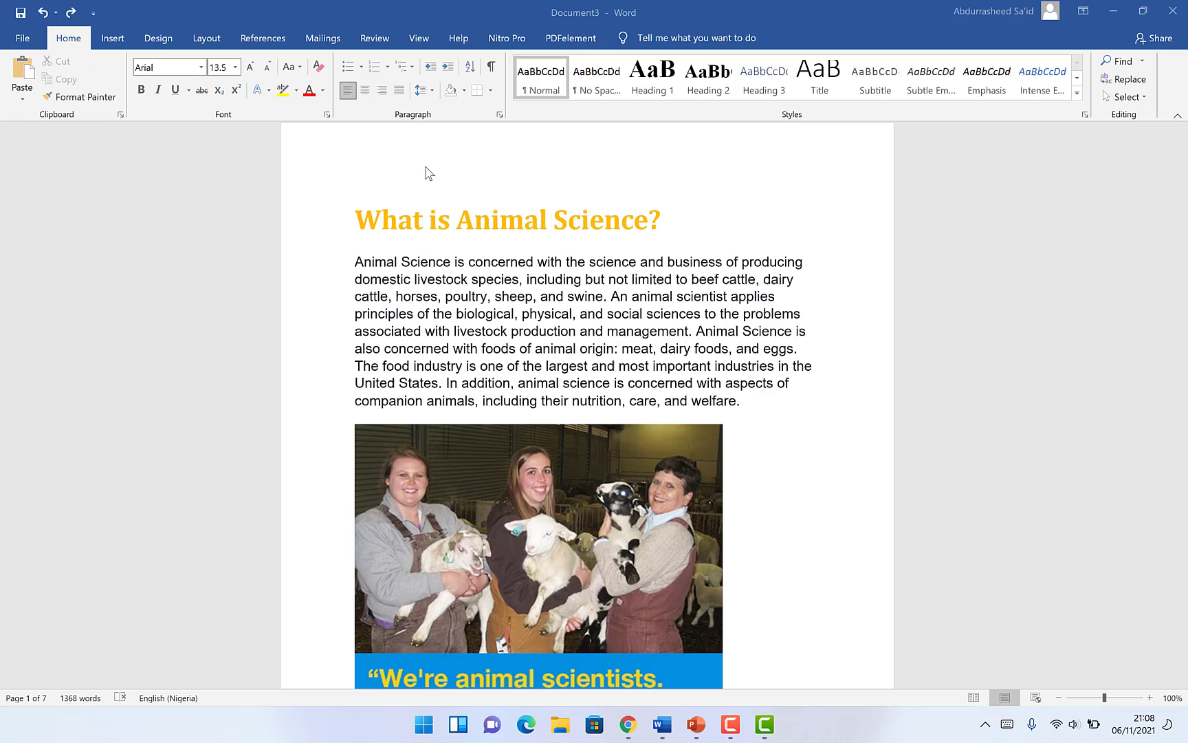
Apply a dark blue-grey page colour to all pages from Design > Page Color.
{"action": "left_click", "coordinate": [160, 40]}
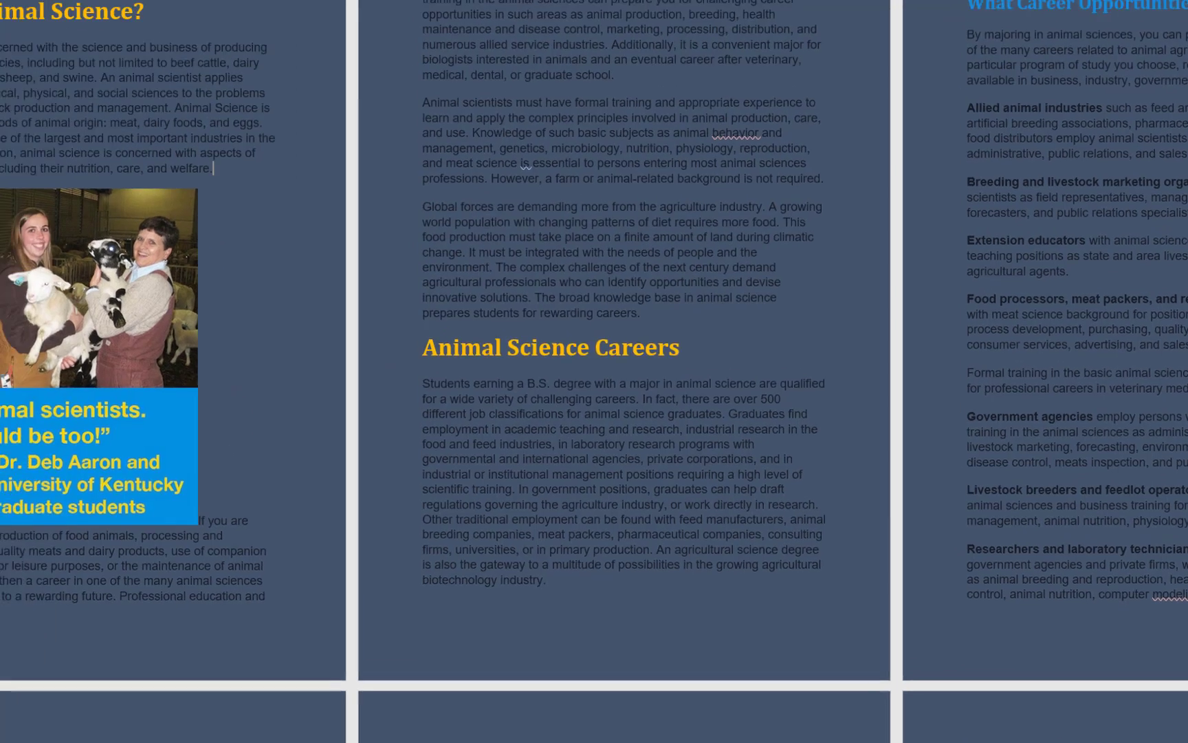
Draw a rectangle over page 1 and stretch it to the page's edges.
{"action": "left_click", "coordinate": [106, 40]}
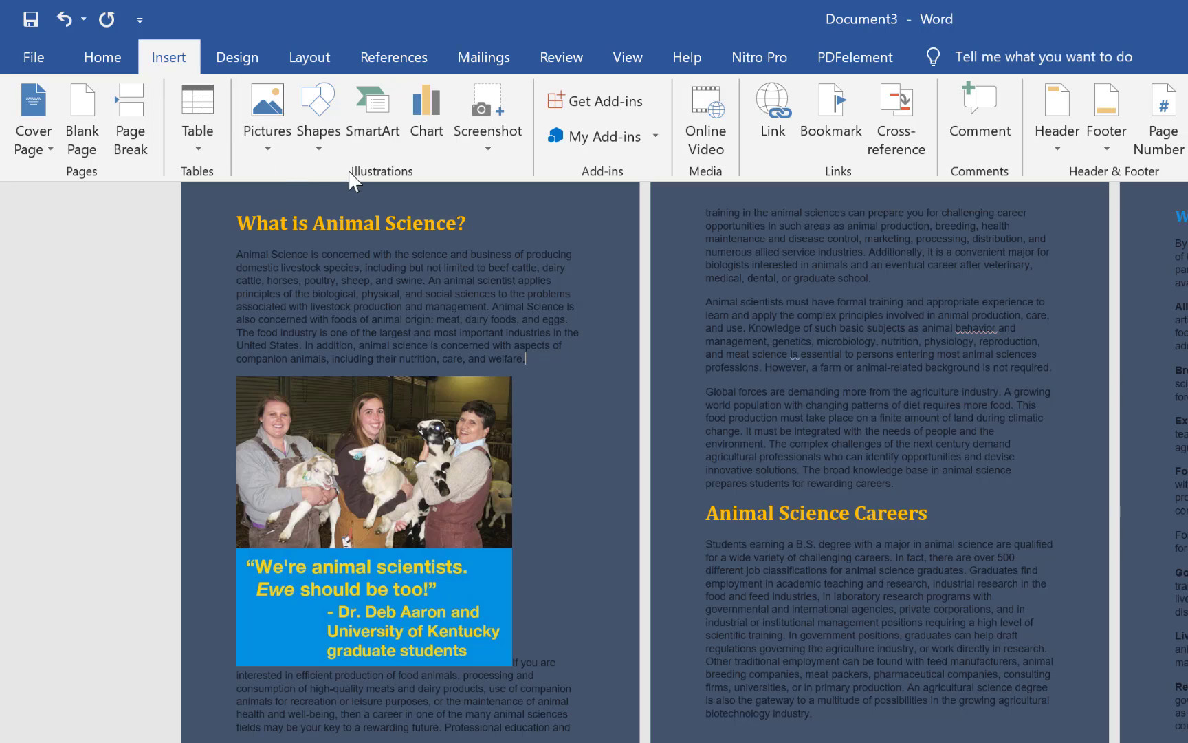
{"action": "left_click", "coordinate": [316, 148]}
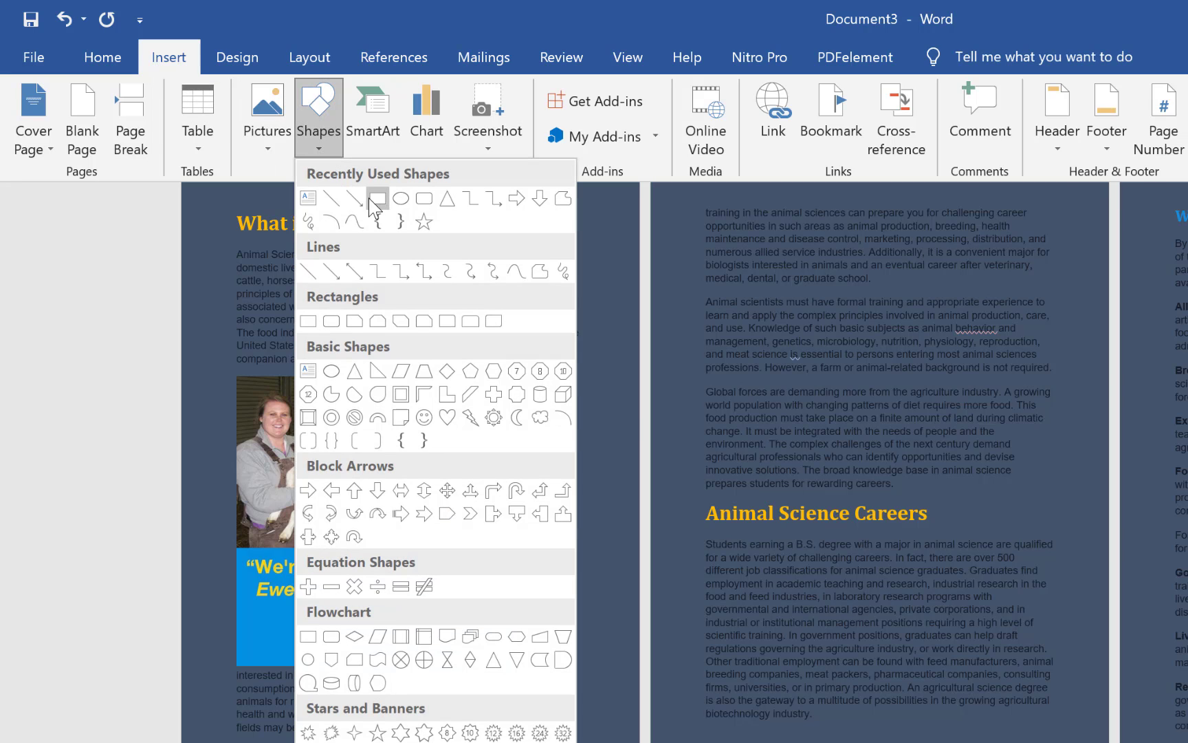
{"action": "left_click", "coordinate": [372, 201]}
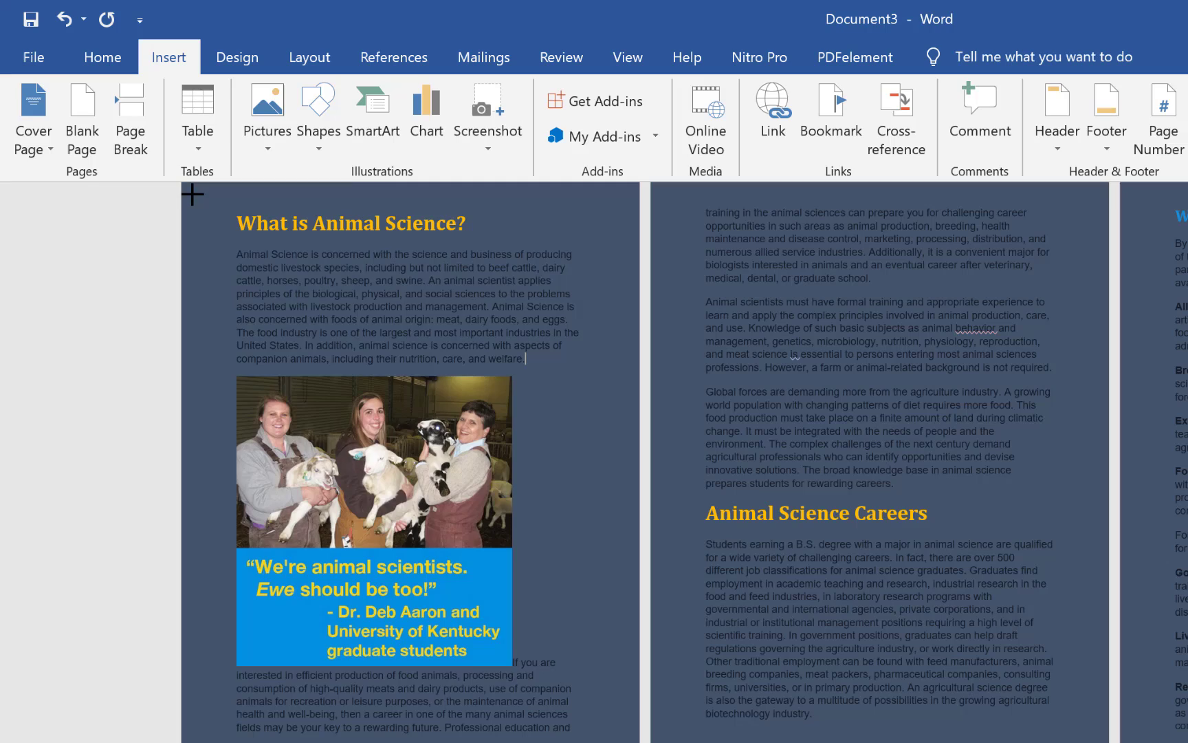
{"action": "mouse_move", "coordinate": [193, 193]}
{"action": "left_mouse_down"}
{"action": "mouse_move", "coordinate": [599, 625]}
{"action": "mouse_move", "coordinate": [632, 741]}
{"action": "left_mouse_up"}
{"action": "left_click_drag", "start_coordinate": [194, 194], "coordinate": [182, 185]}
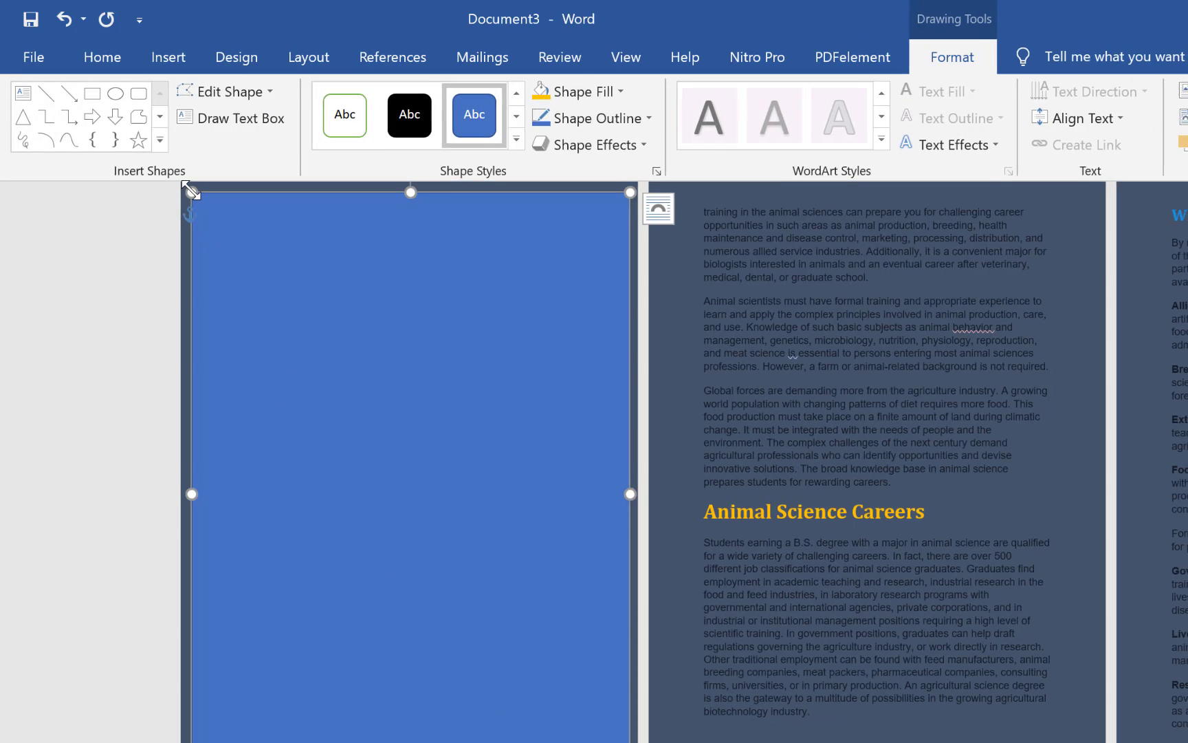
{"action": "left_click_drag", "start_coordinate": [145, 147], "coordinate": [145, 151]}
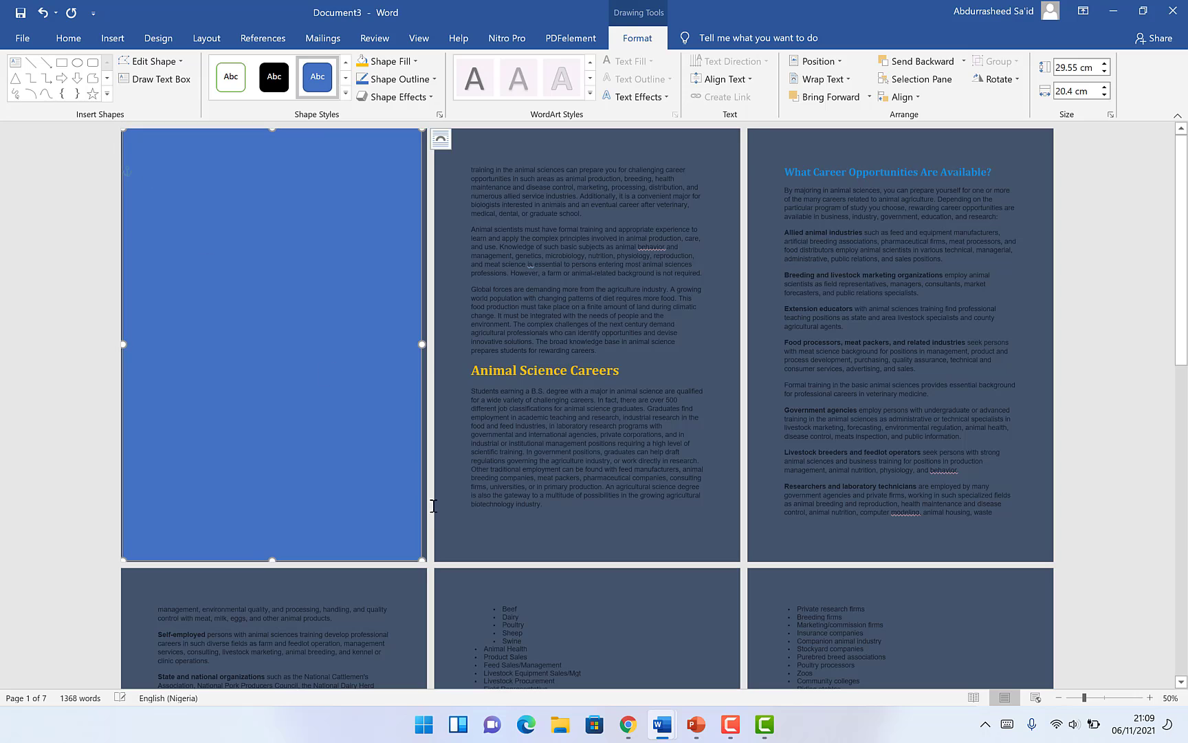
{"action": "left_click_drag", "start_coordinate": [424, 560], "coordinate": [428, 562]}
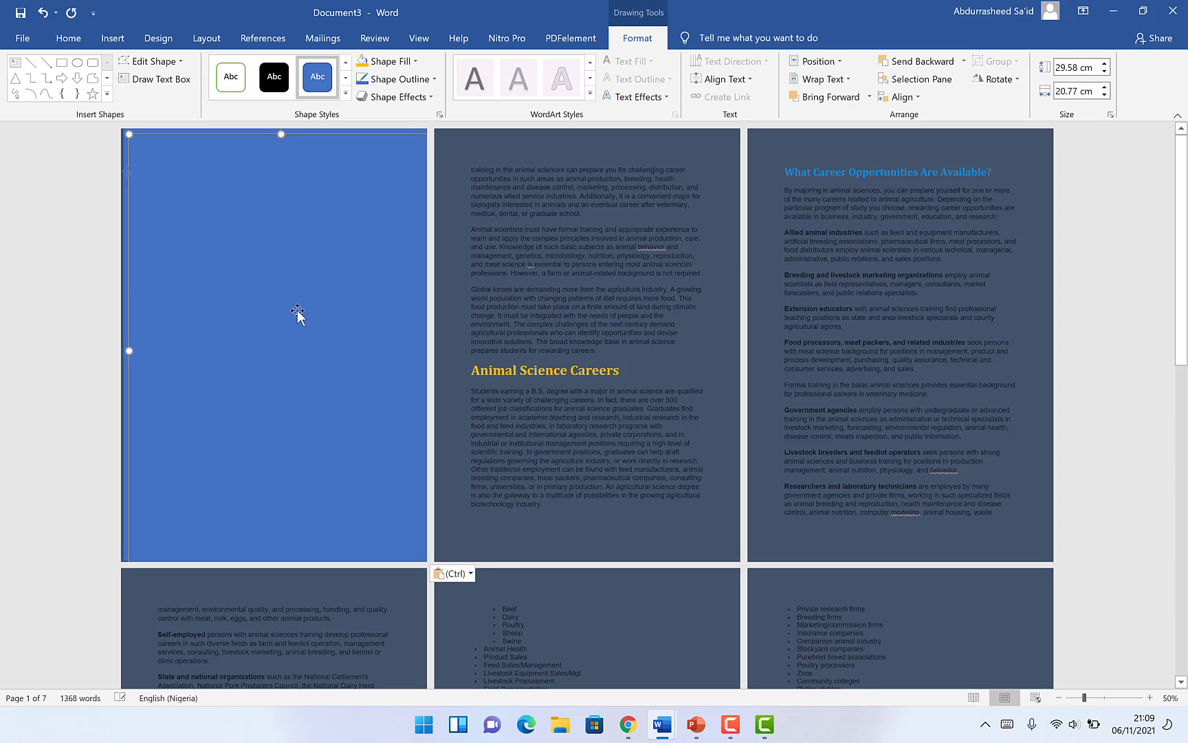
Place copies of the rectangle over pages 2 and 3.
{"action": "left_click_drag", "start_coordinate": [298, 313], "coordinate": [604, 303]}
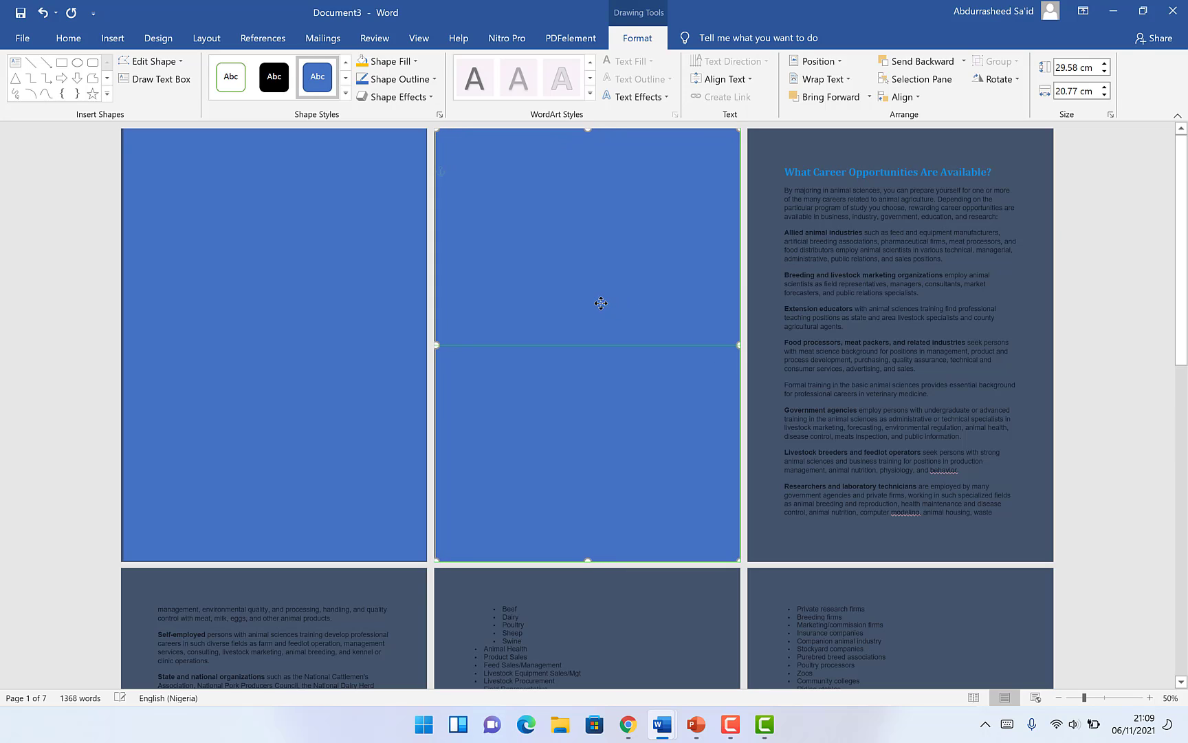
{"action": "left_click_drag", "start_coordinate": [598, 303], "coordinate": [598, 306]}
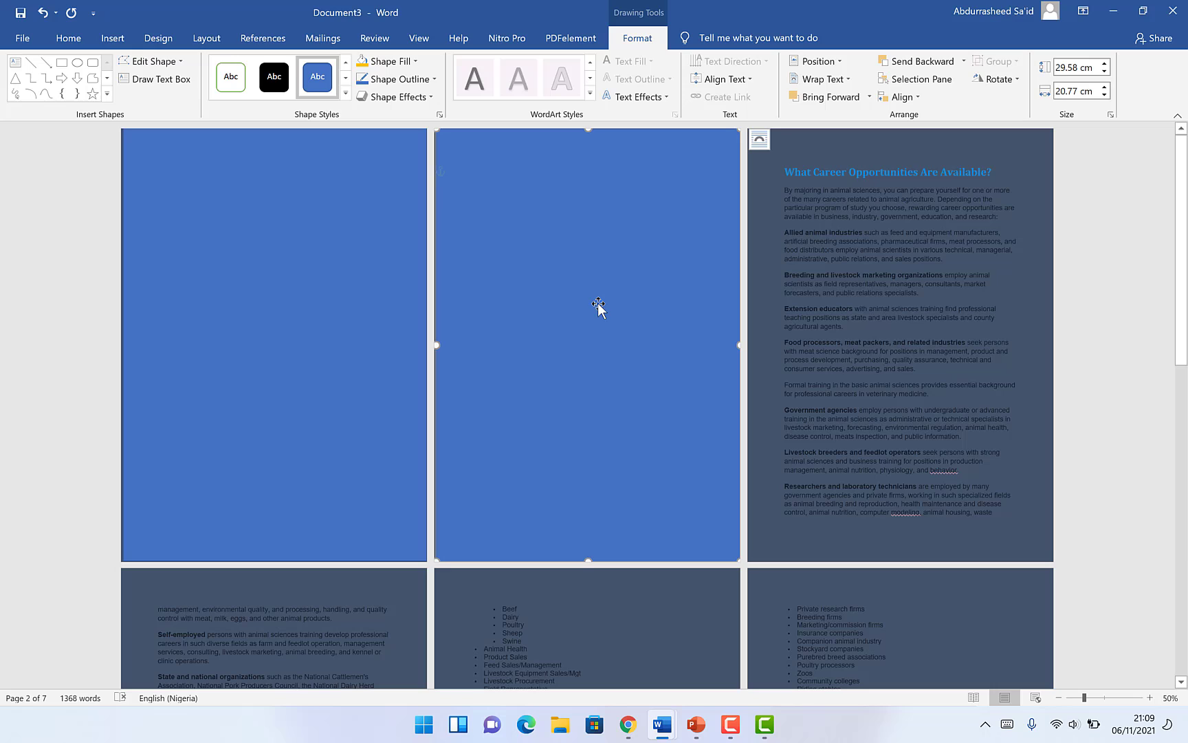
{"action": "left_click_drag", "start_coordinate": [581, 359], "coordinate": [880, 358]}
Fill the page-1 rectangle with pale yellow and align it to the page edges.
{"action": "left_click", "coordinate": [622, 357]}
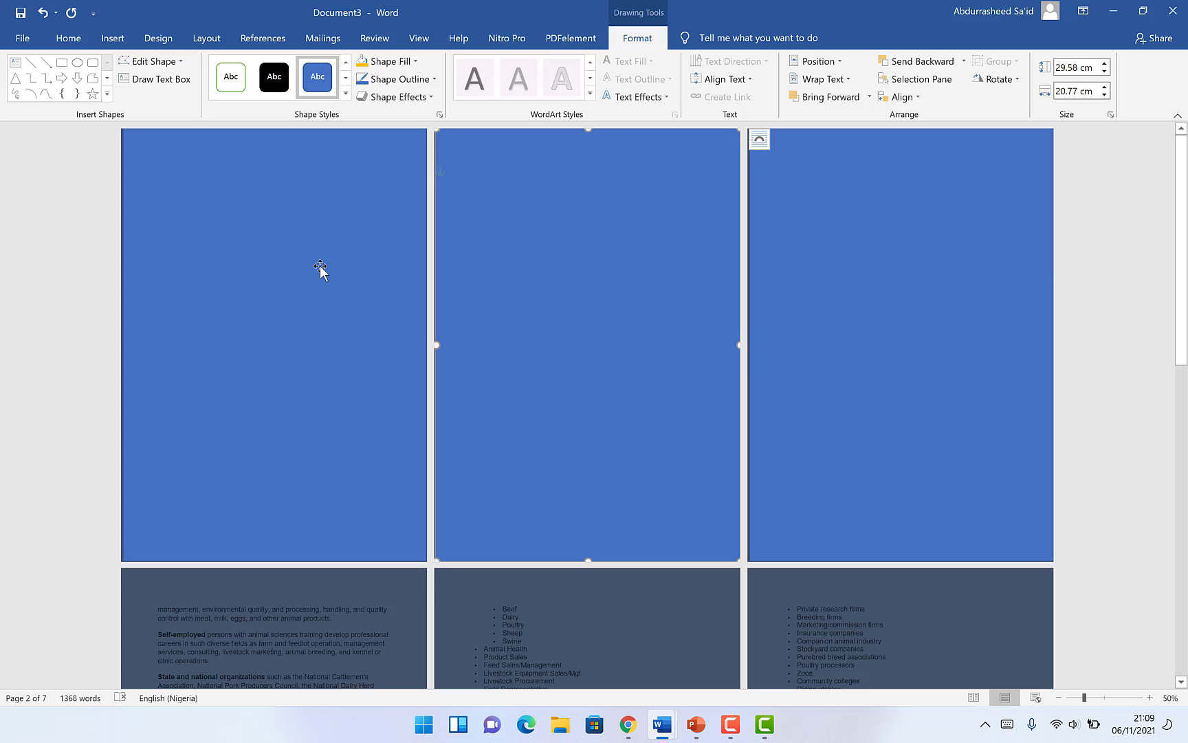
{"action": "left_click", "coordinate": [294, 303]}
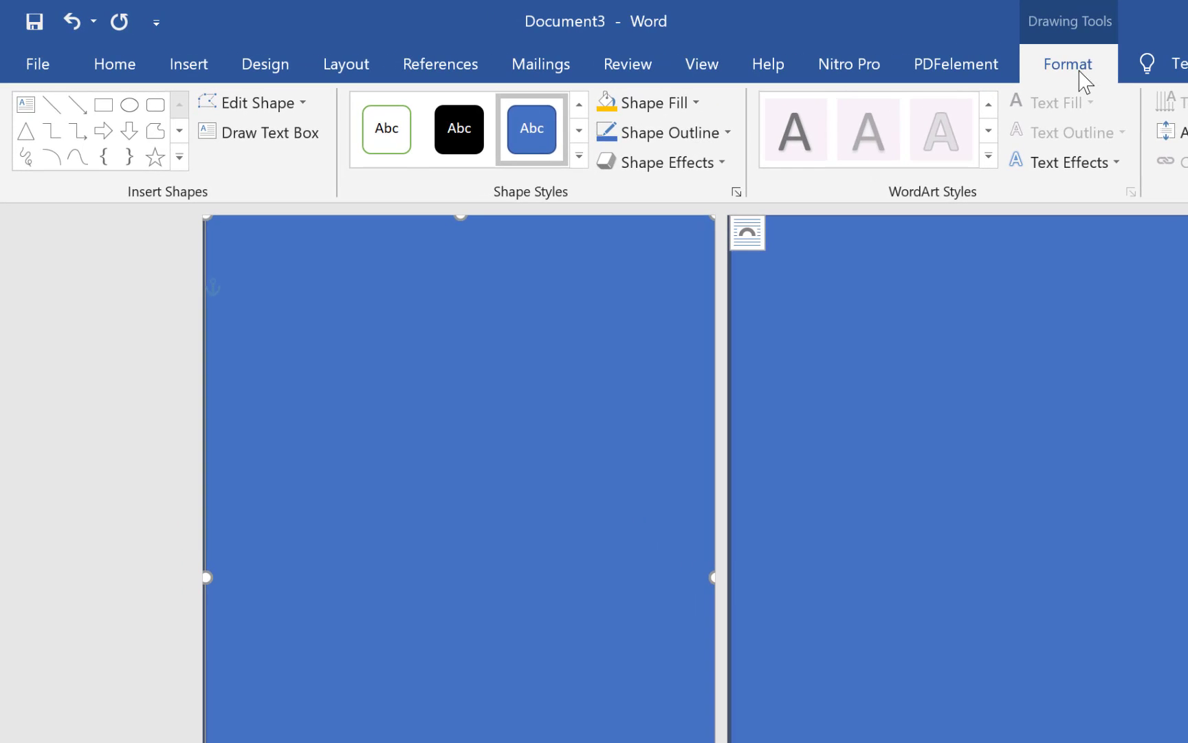
{"action": "left_click", "coordinate": [696, 104]}
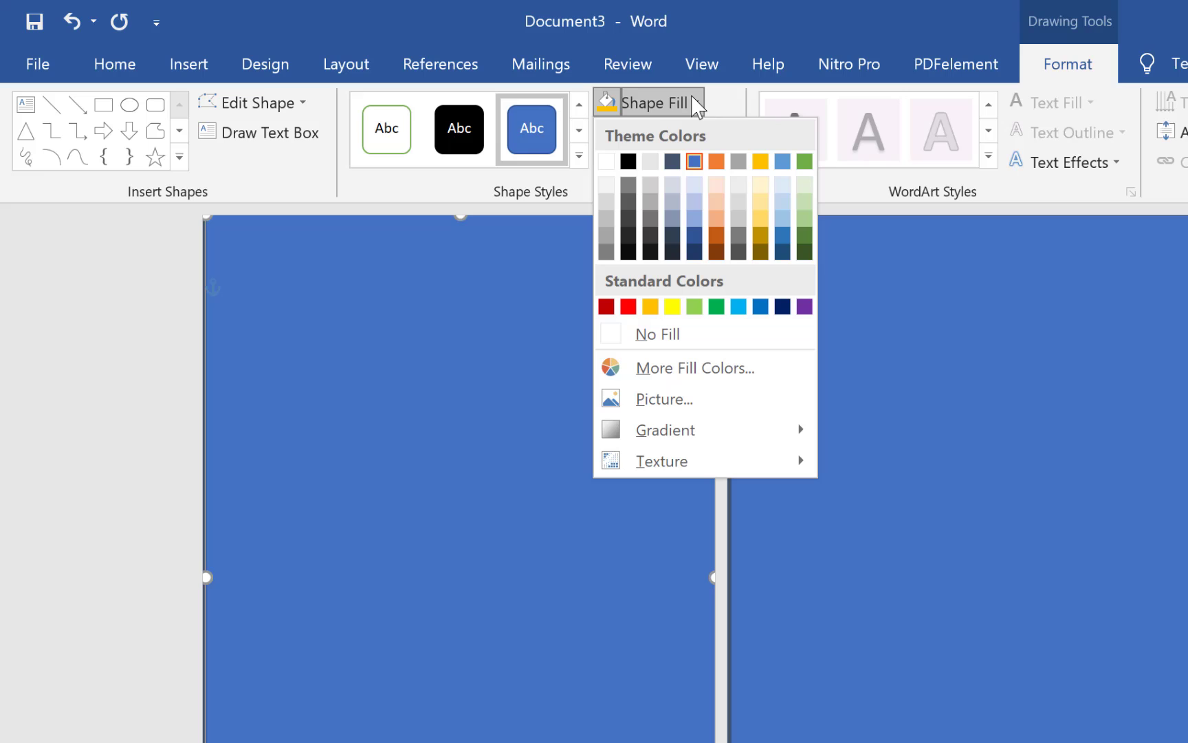
{"action": "left_click", "coordinate": [764, 201]}
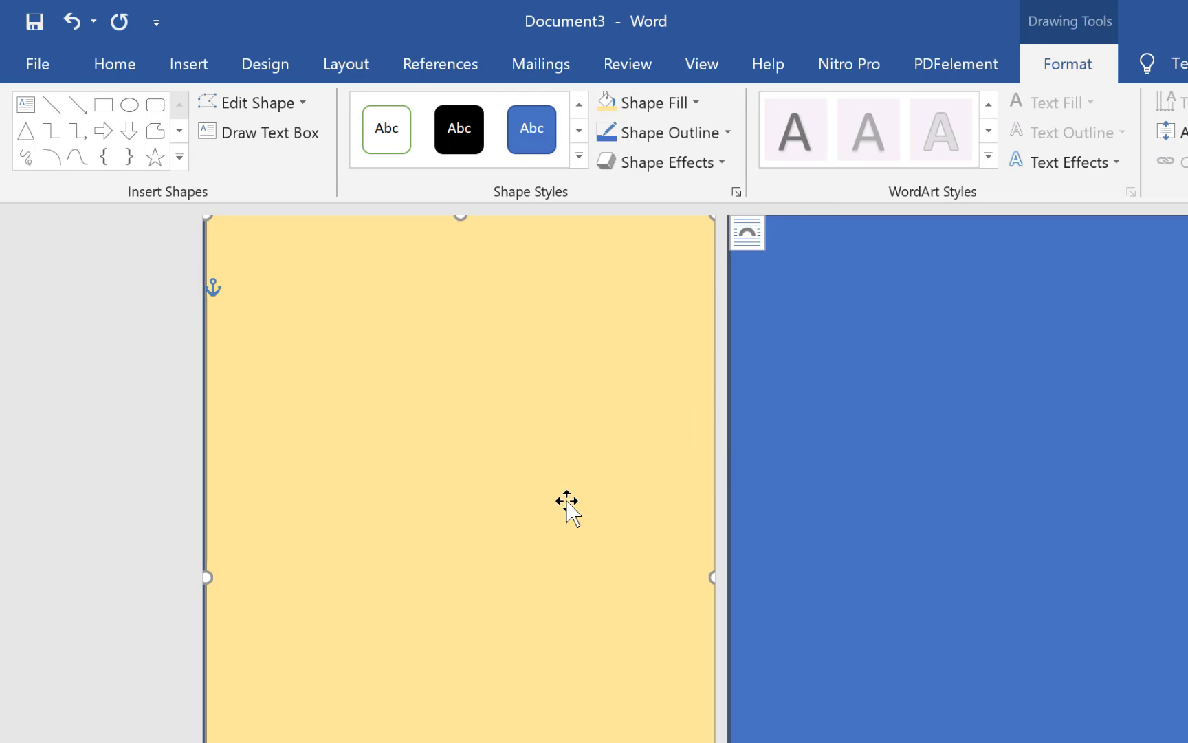
{"action": "left_click_drag", "start_coordinate": [558, 507], "coordinate": [546, 505]}
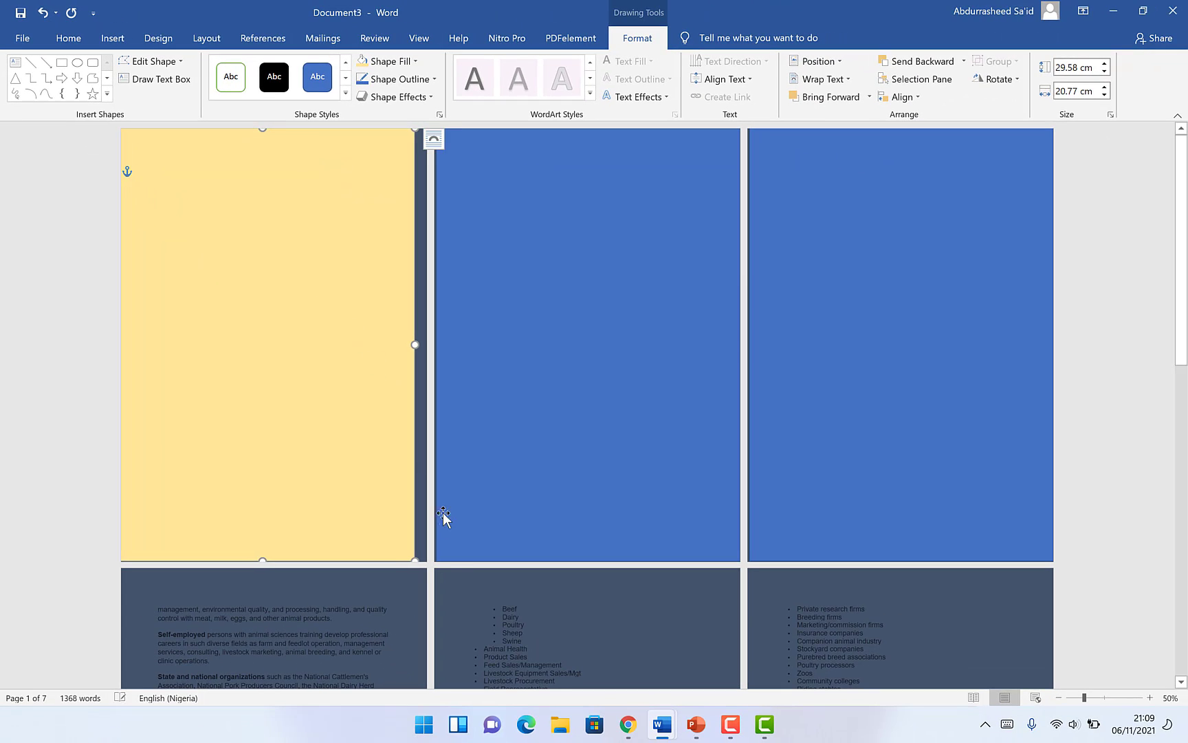
{"action": "left_click_drag", "start_coordinate": [415, 560], "coordinate": [427, 563]}
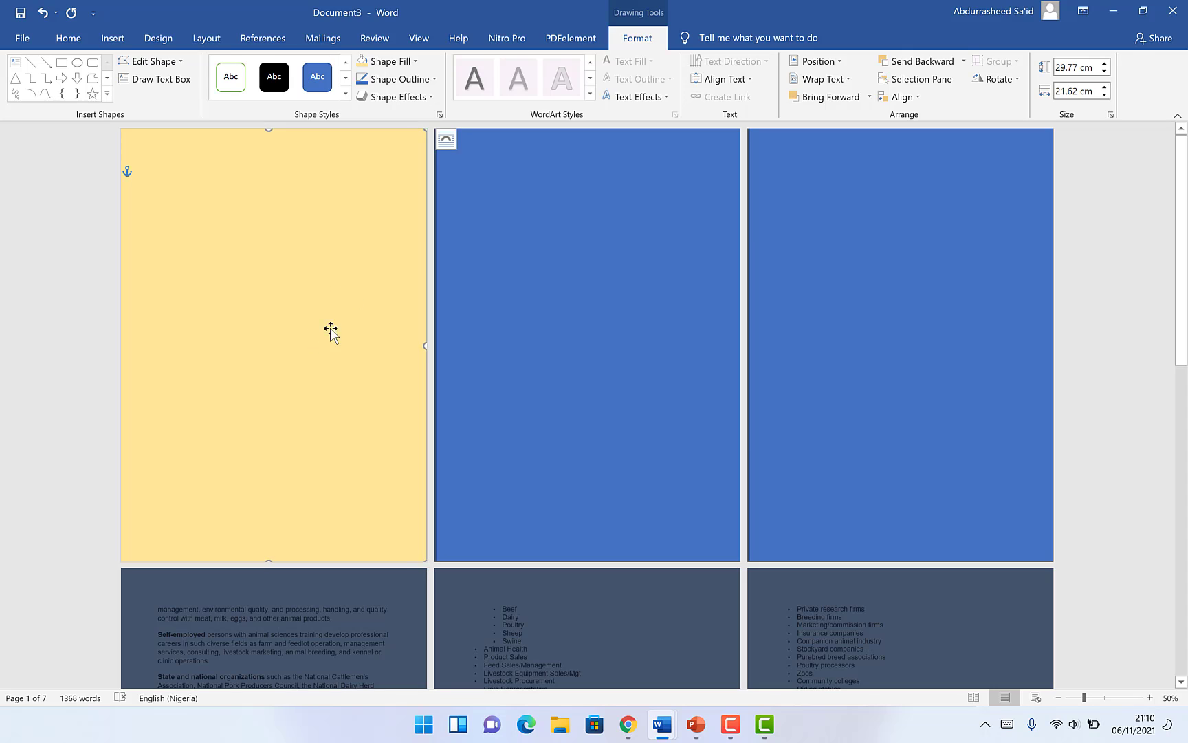
Set the yellow rectangle's wrapping to Behind Text so page 1's text shows.
{"action": "right_click", "coordinate": [276, 235]}
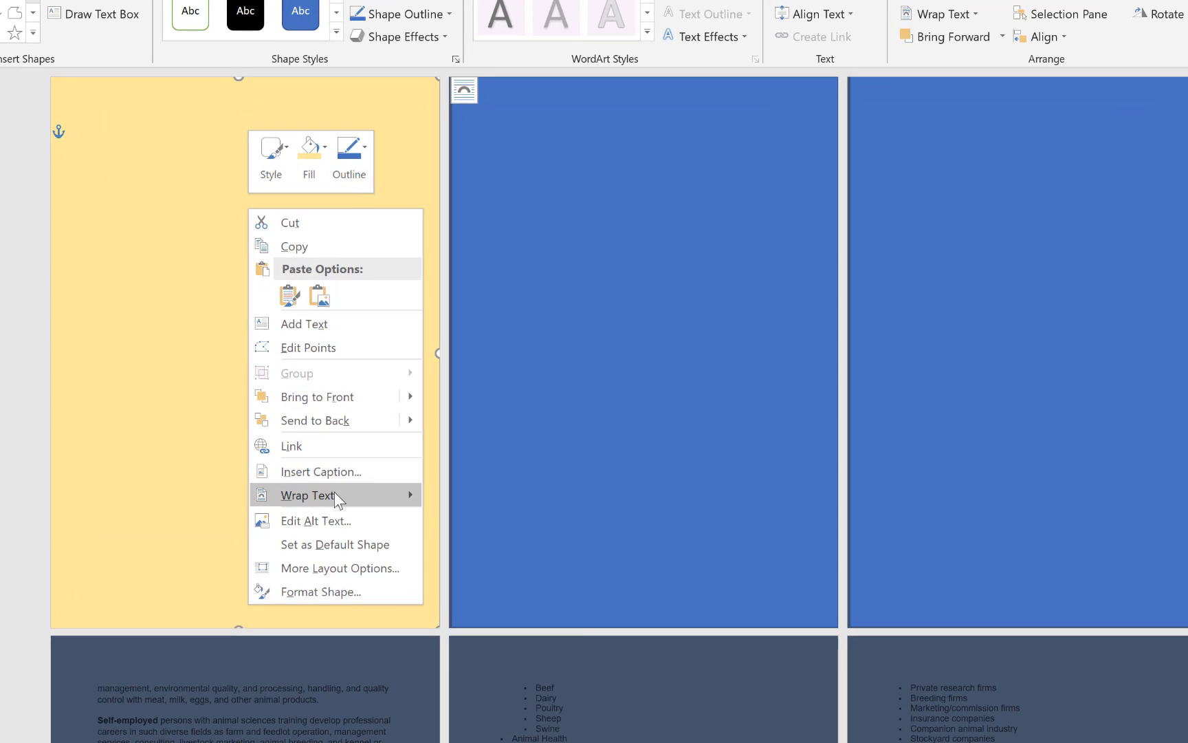
{"action": "mouse_move", "coordinate": [334, 496]}
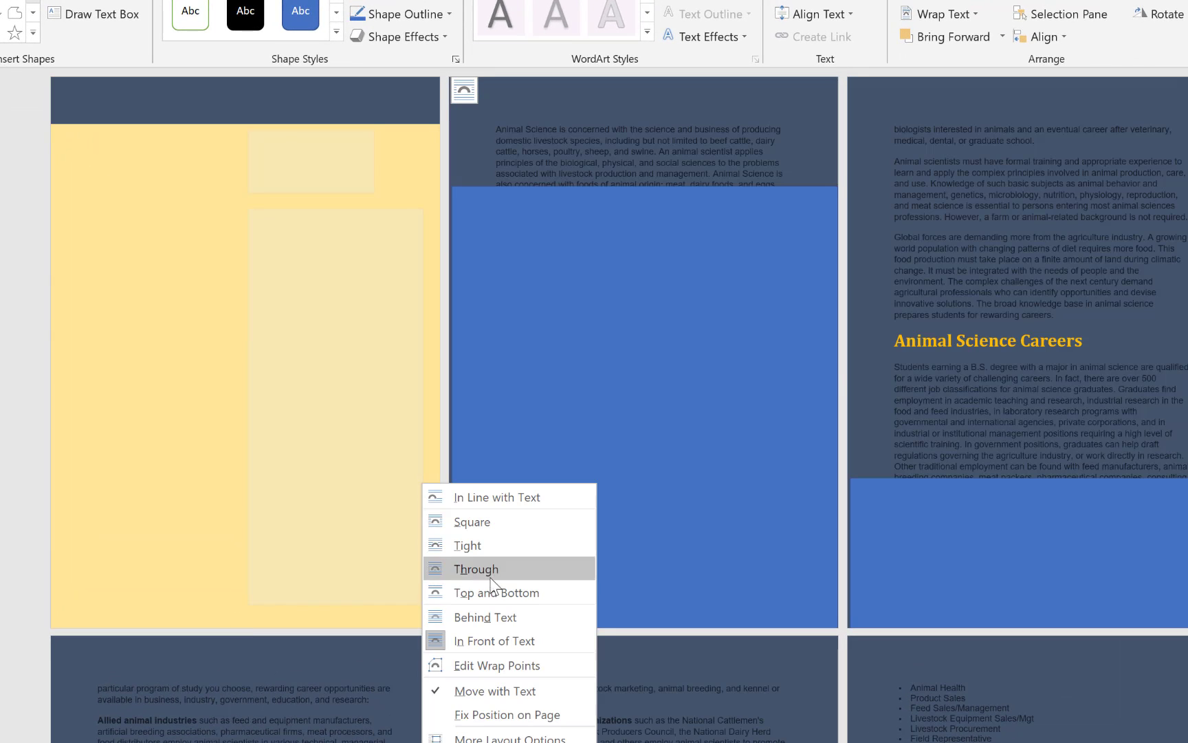
{"action": "left_click", "coordinate": [495, 618]}
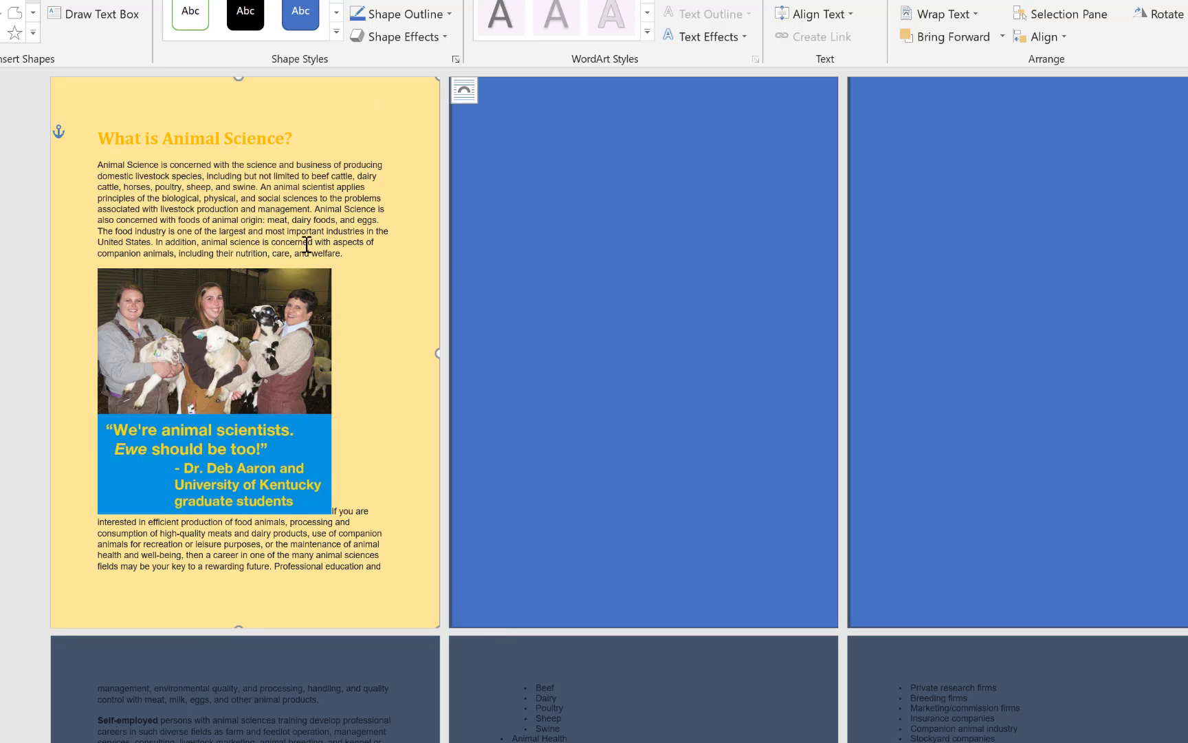
{"action": "right_click", "coordinate": [578, 220]}
{"action": "left_click", "coordinate": [530, 190]}
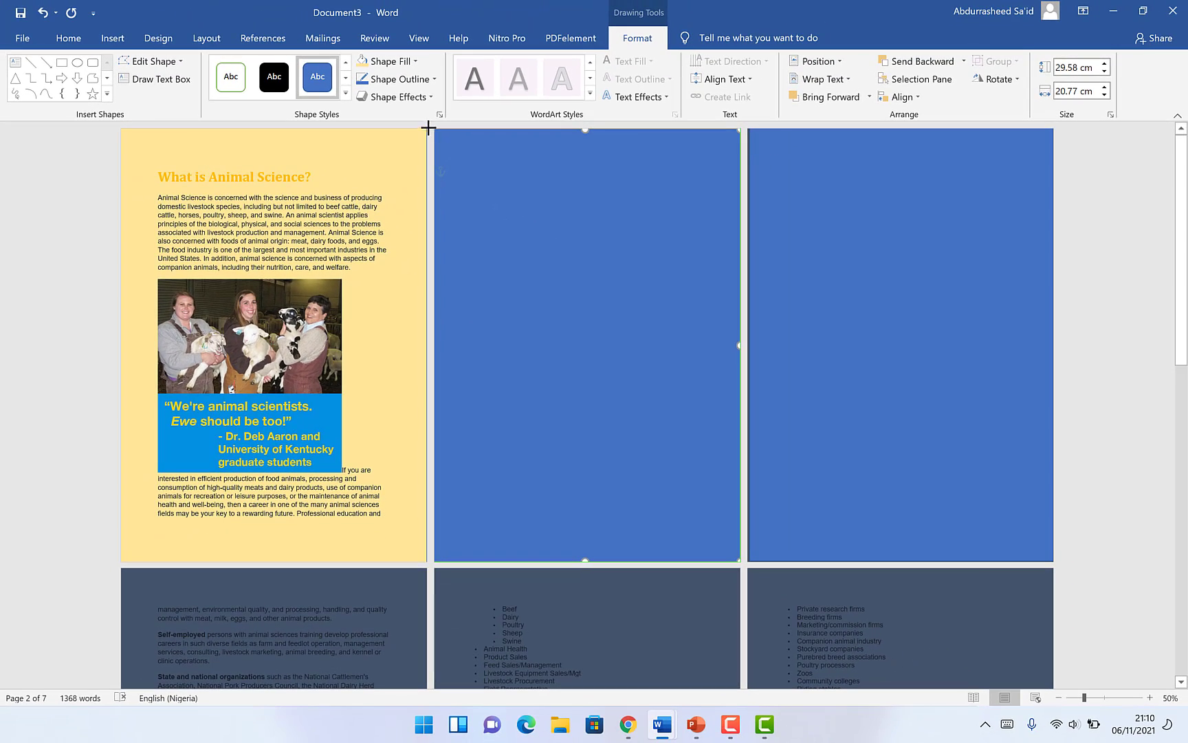
Widen the page-two rectangle to the page edge, fill it light blue, and wrap it Behind Text.
{"action": "left_click_drag", "start_coordinate": [428, 127], "coordinate": [424, 124]}
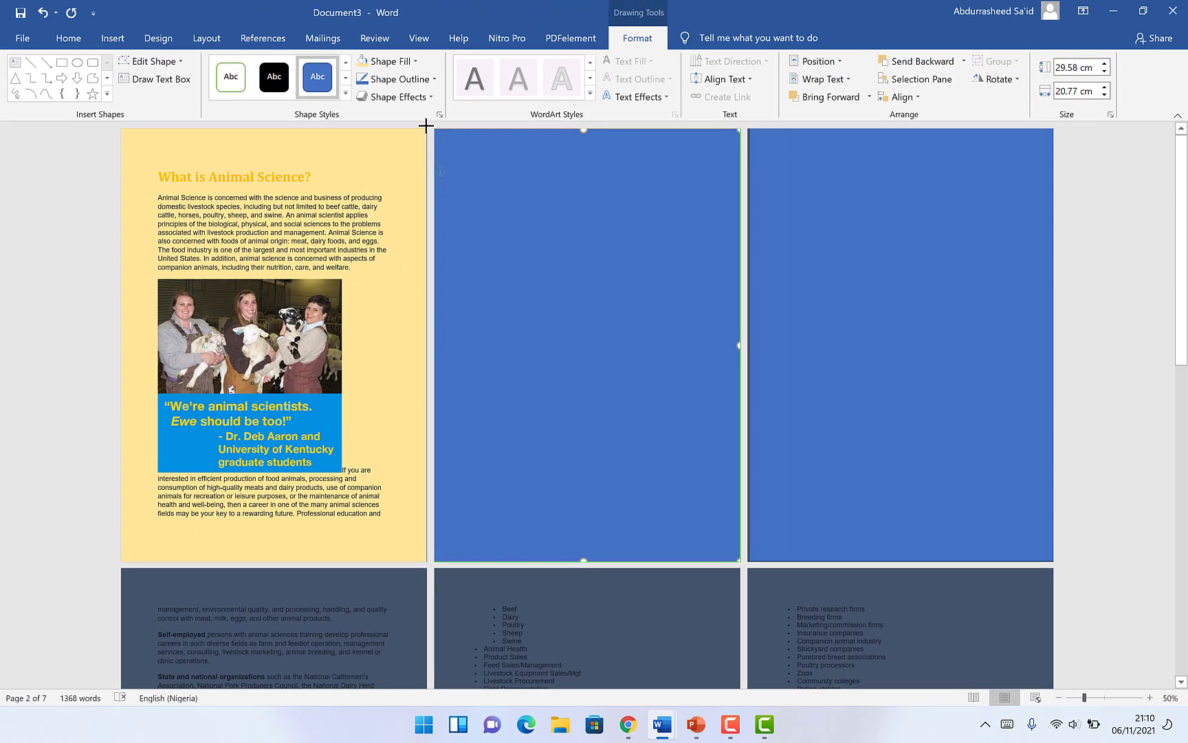
{"action": "right_click", "coordinate": [575, 267]}
{"action": "left_click", "coordinate": [472, 231]}
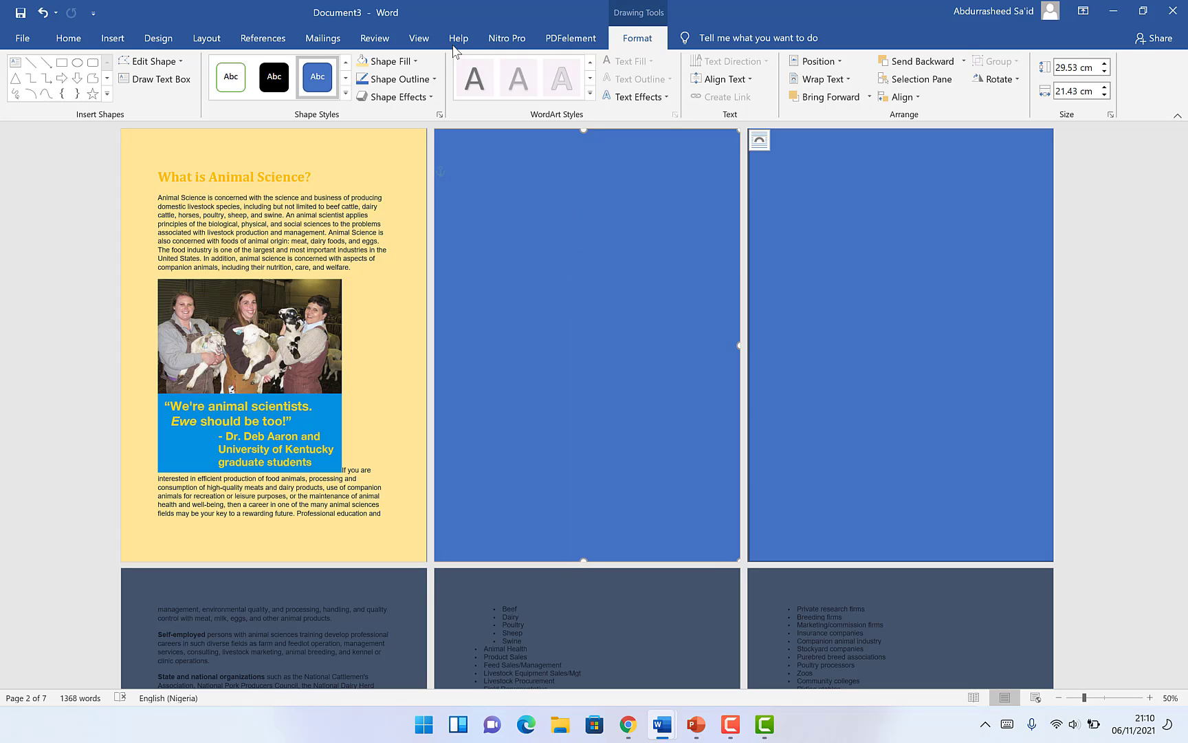
{"action": "left_click", "coordinate": [416, 62]}
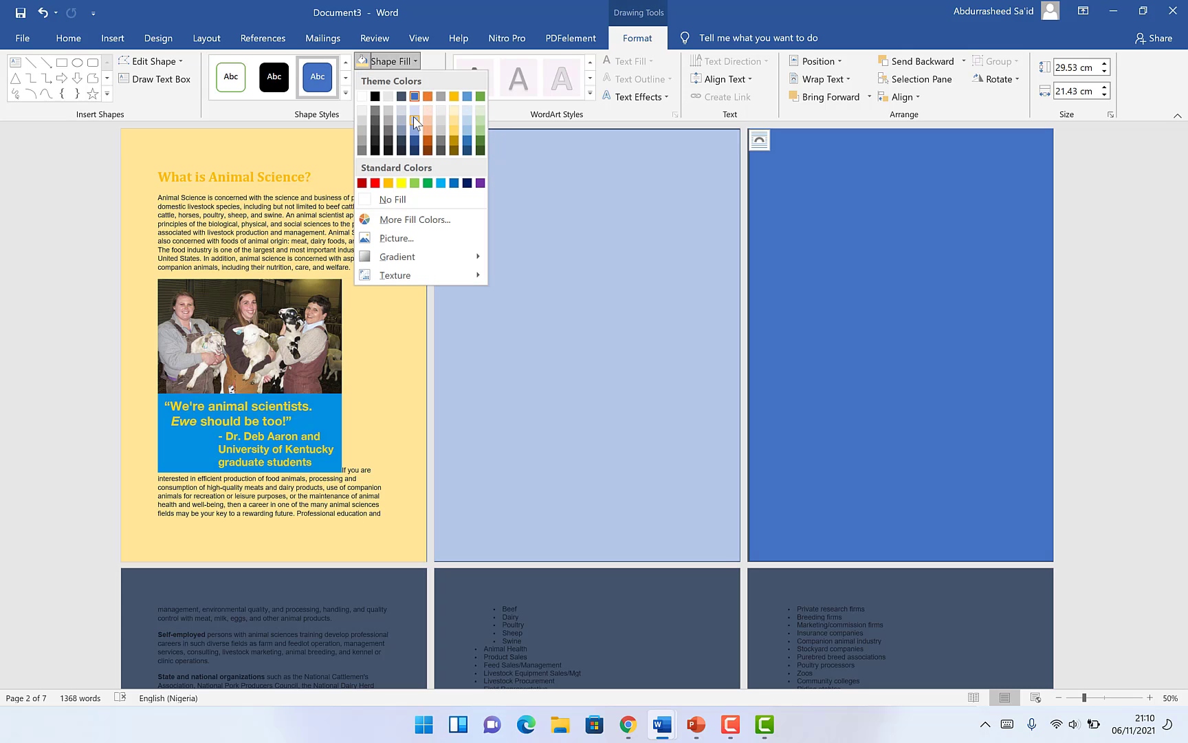
{"action": "left_click", "coordinate": [415, 118]}
{"action": "right_click", "coordinate": [554, 227]}
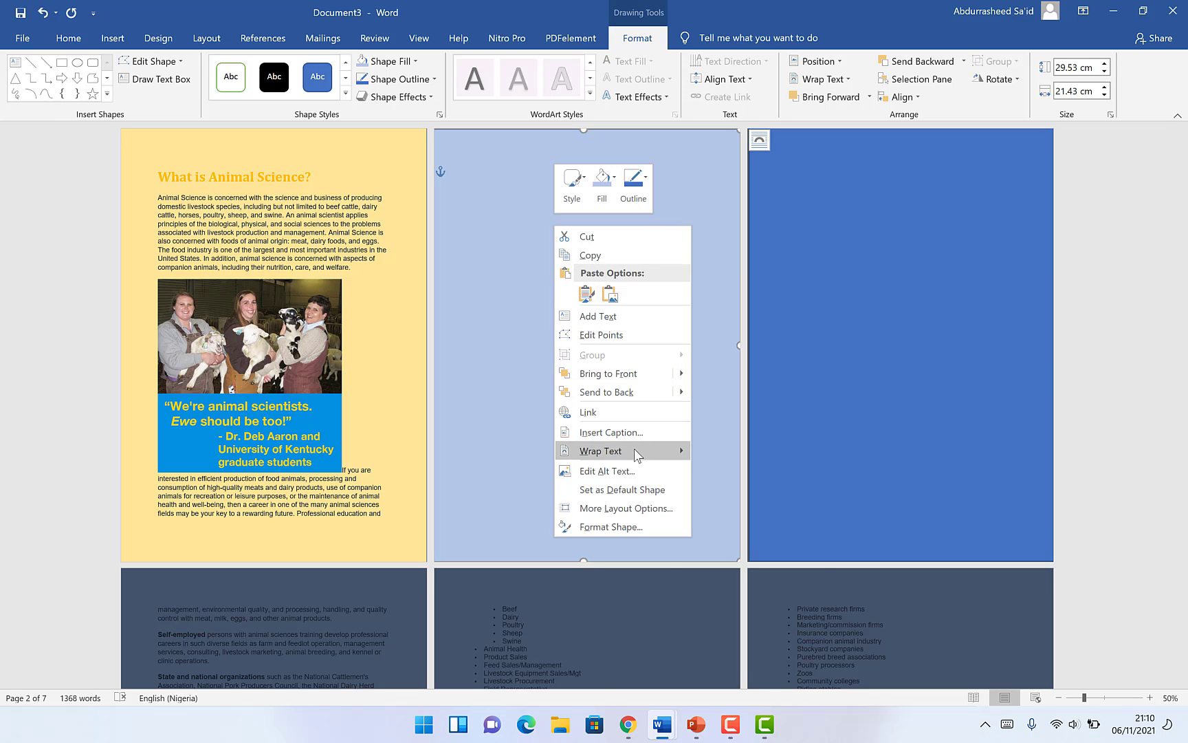
{"action": "mouse_move", "coordinate": [636, 452]}
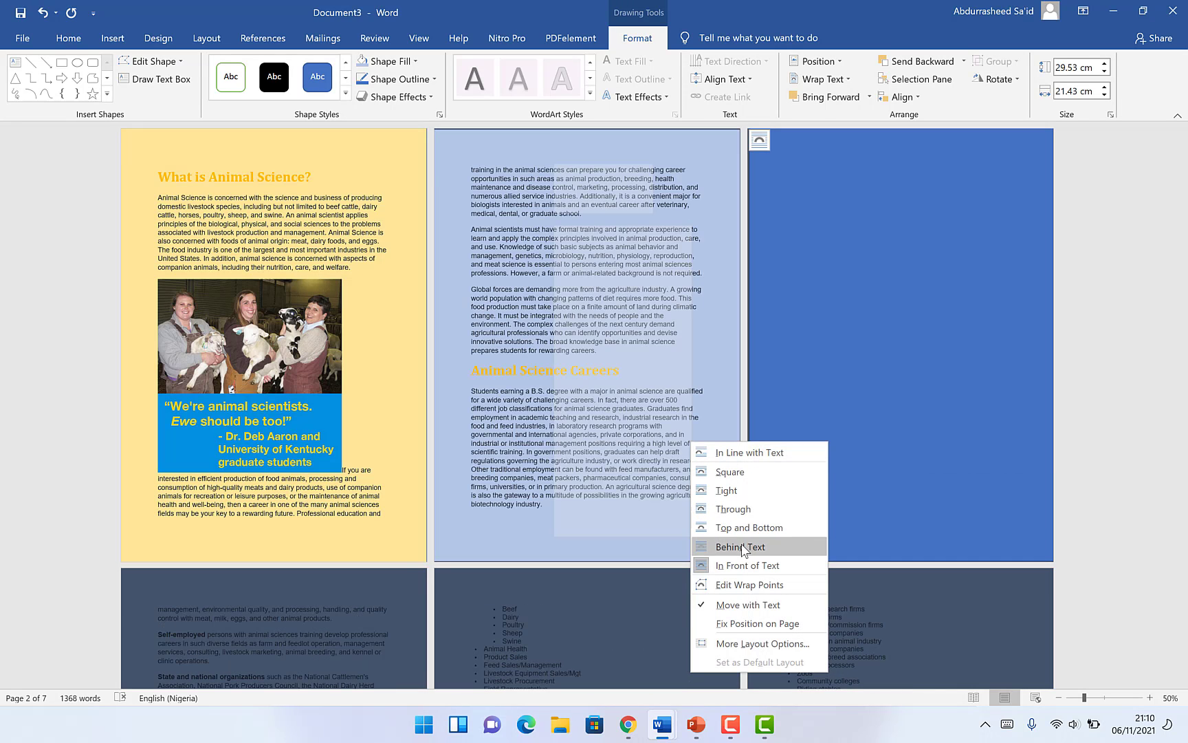
{"action": "left_click", "coordinate": [740, 546]}
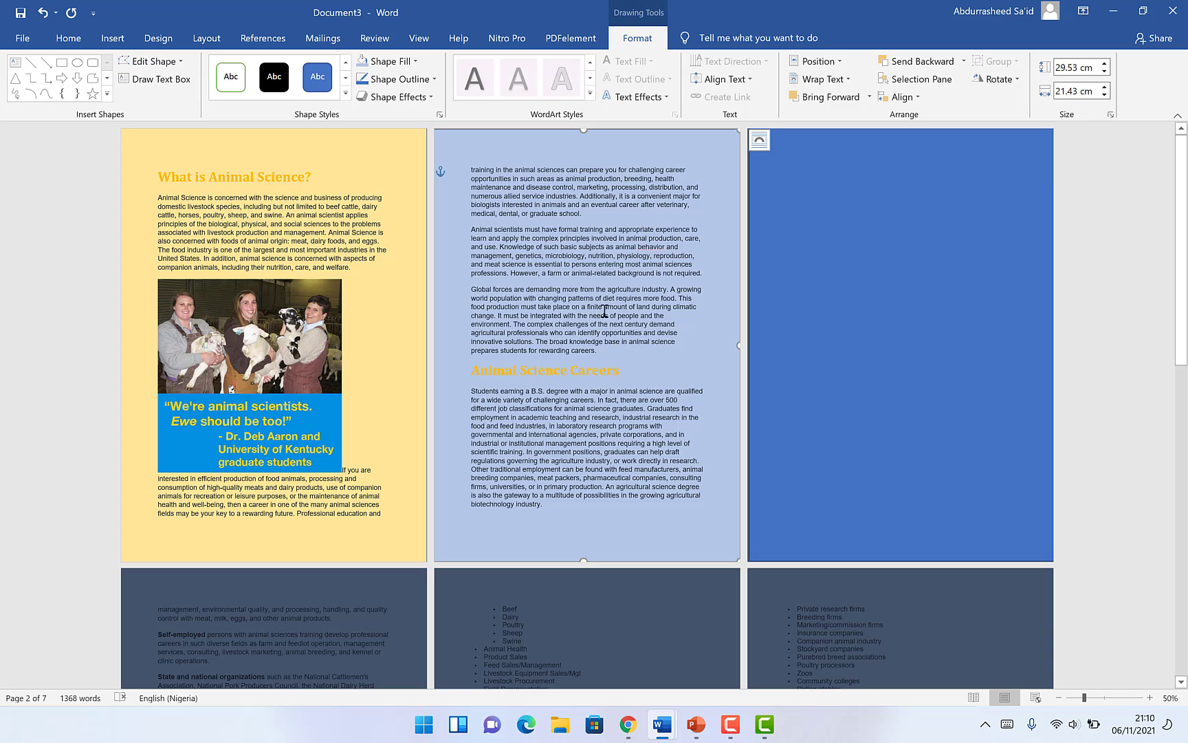
Fill the page-three rectangle with light green and set its wrapping to Behind Text.
{"action": "right_click", "coordinate": [824, 275]}
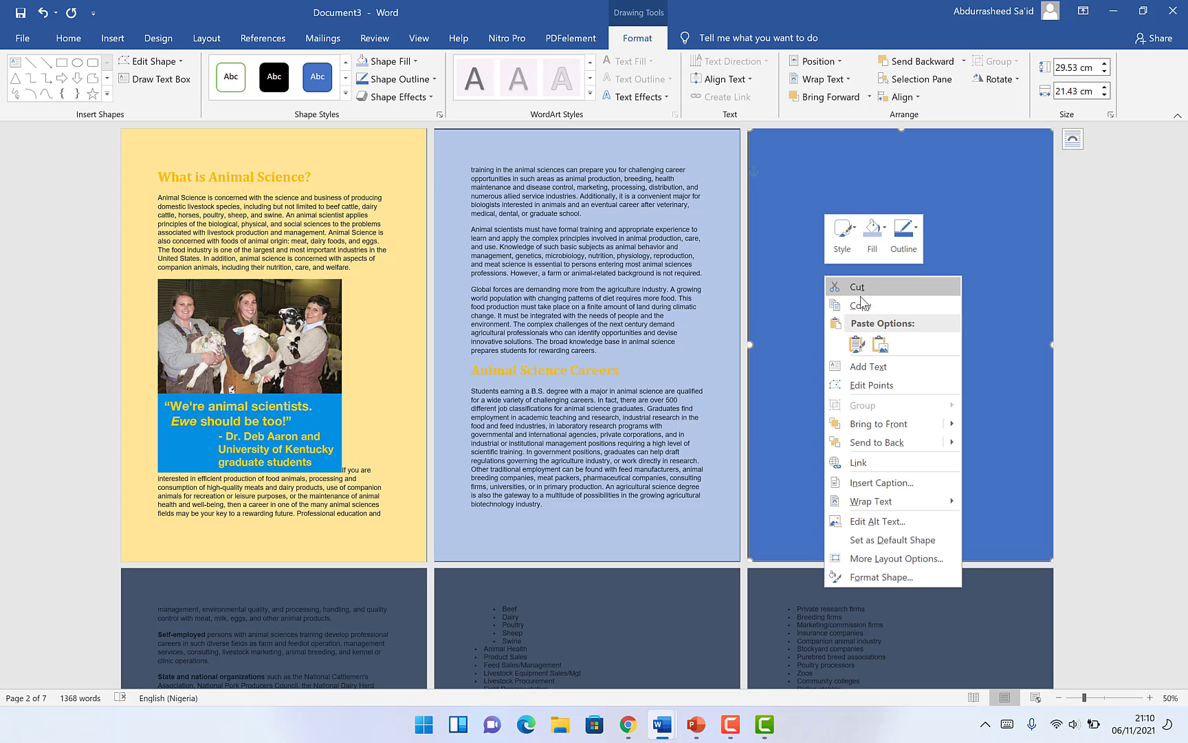
{"action": "left_click", "coordinate": [790, 204]}
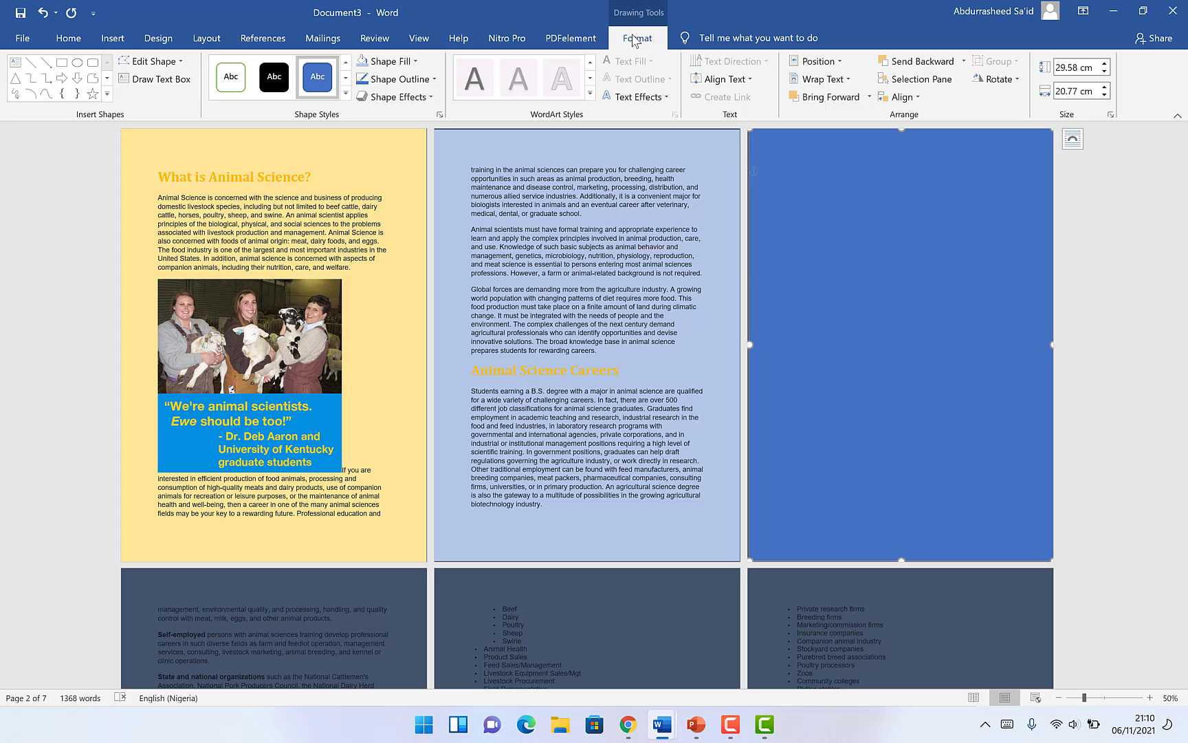
{"action": "left_click", "coordinate": [415, 61]}
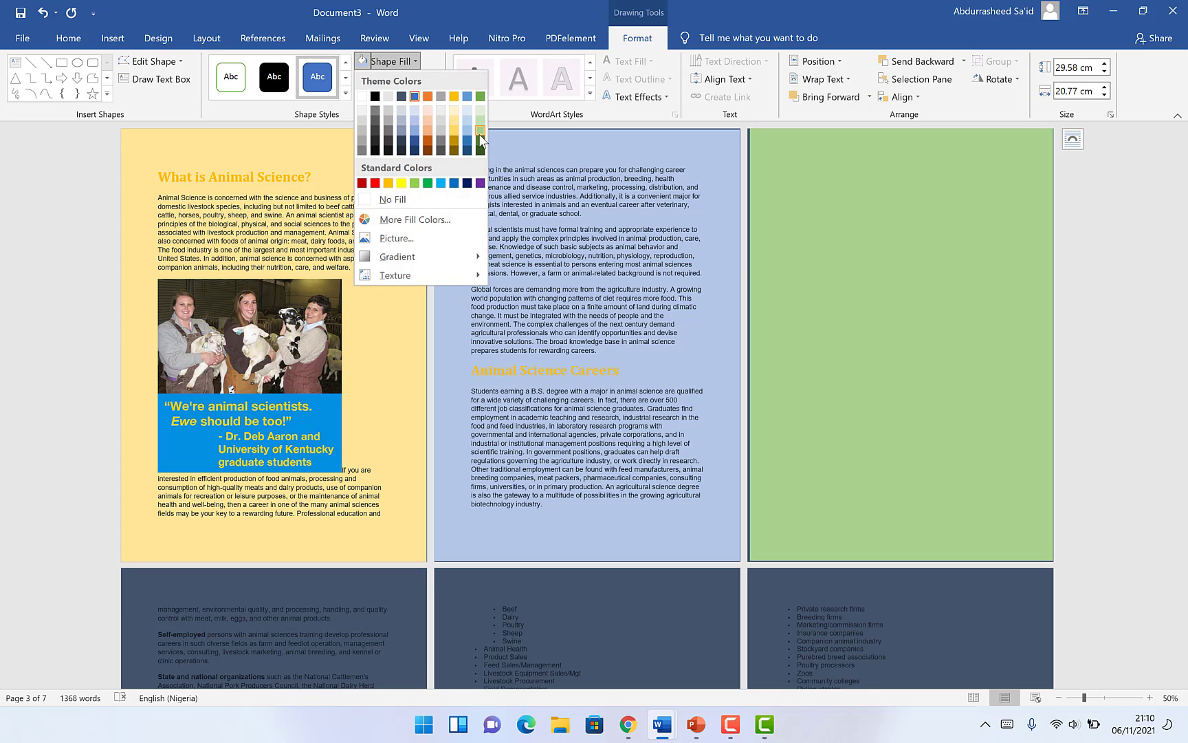
{"action": "left_click", "coordinate": [480, 119]}
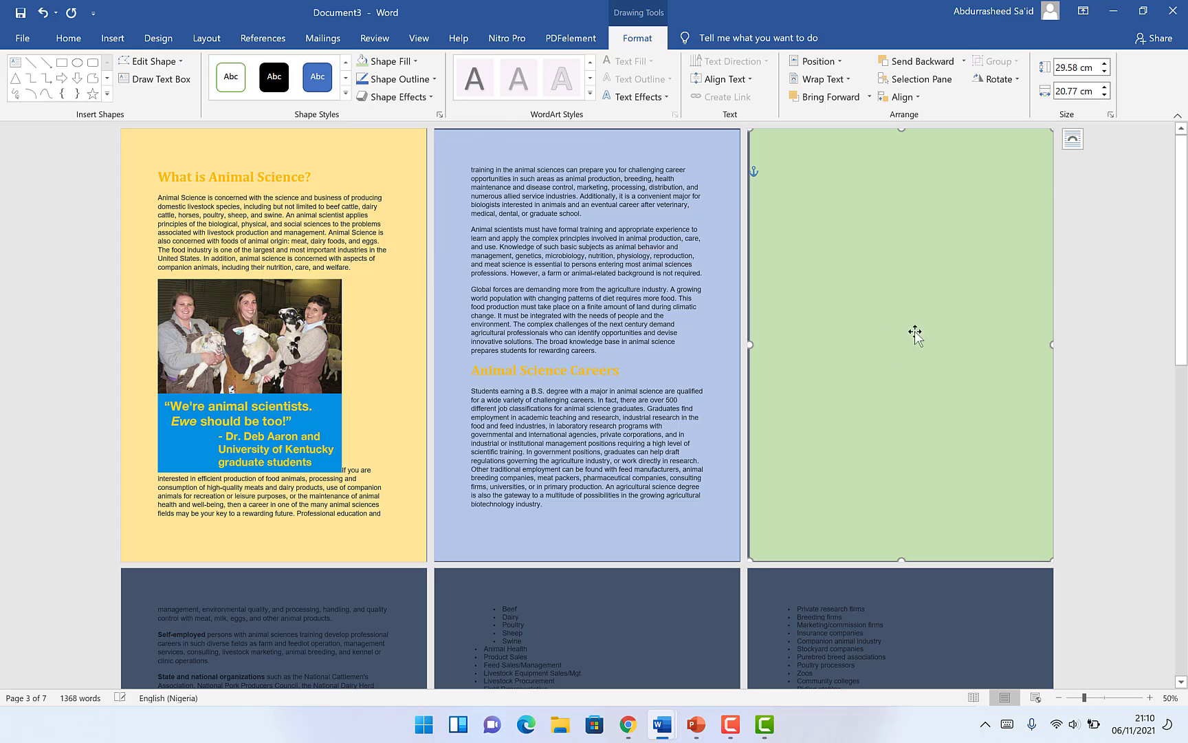
{"action": "right_click", "coordinate": [871, 258]}
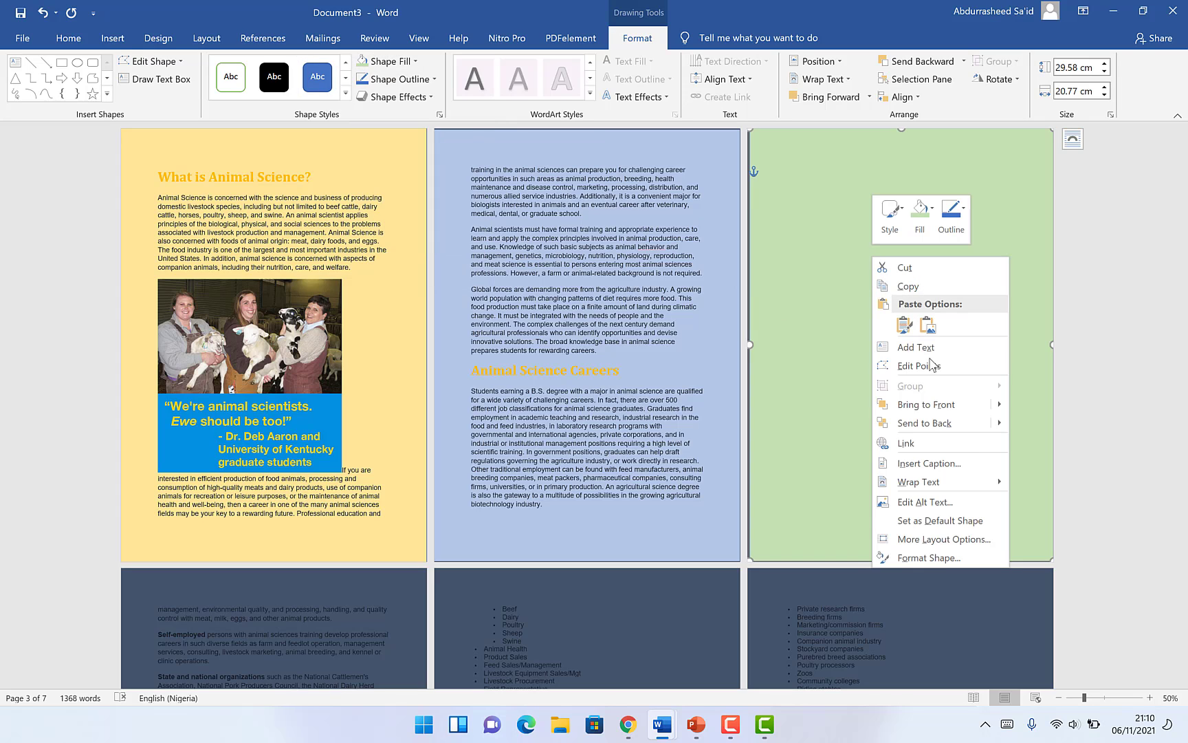
{"action": "mouse_move", "coordinate": [989, 487]}
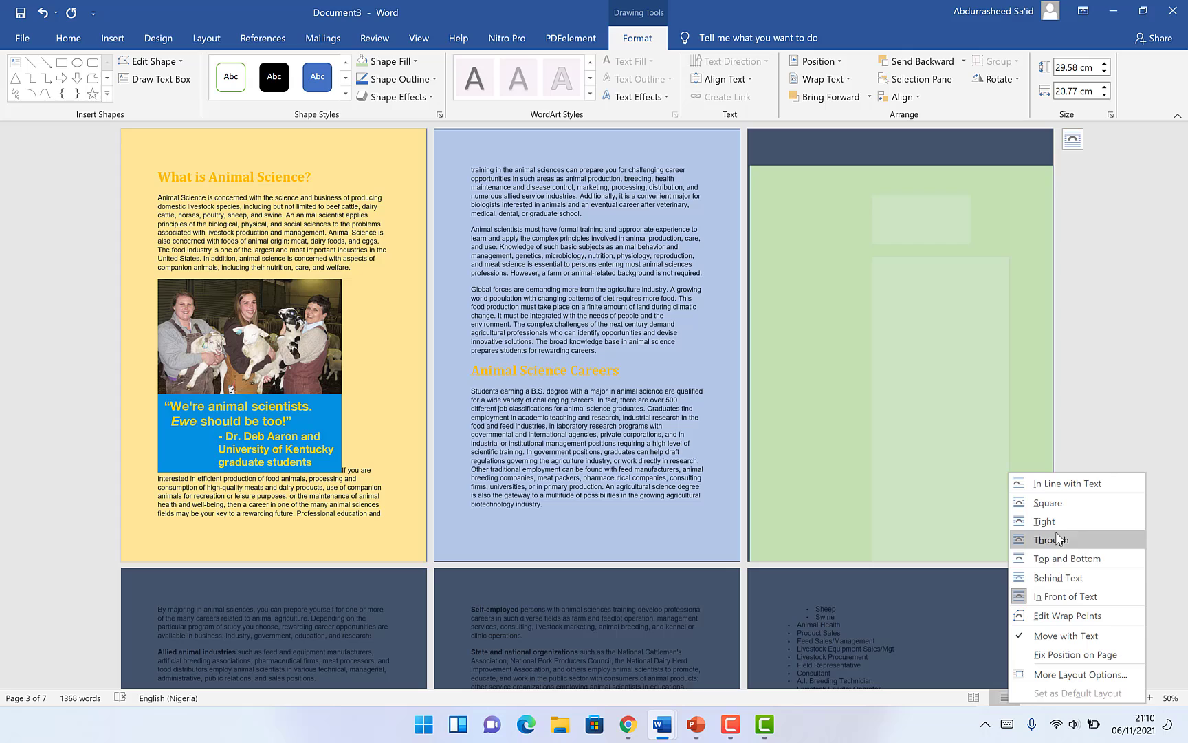
{"action": "left_click", "coordinate": [1077, 581]}
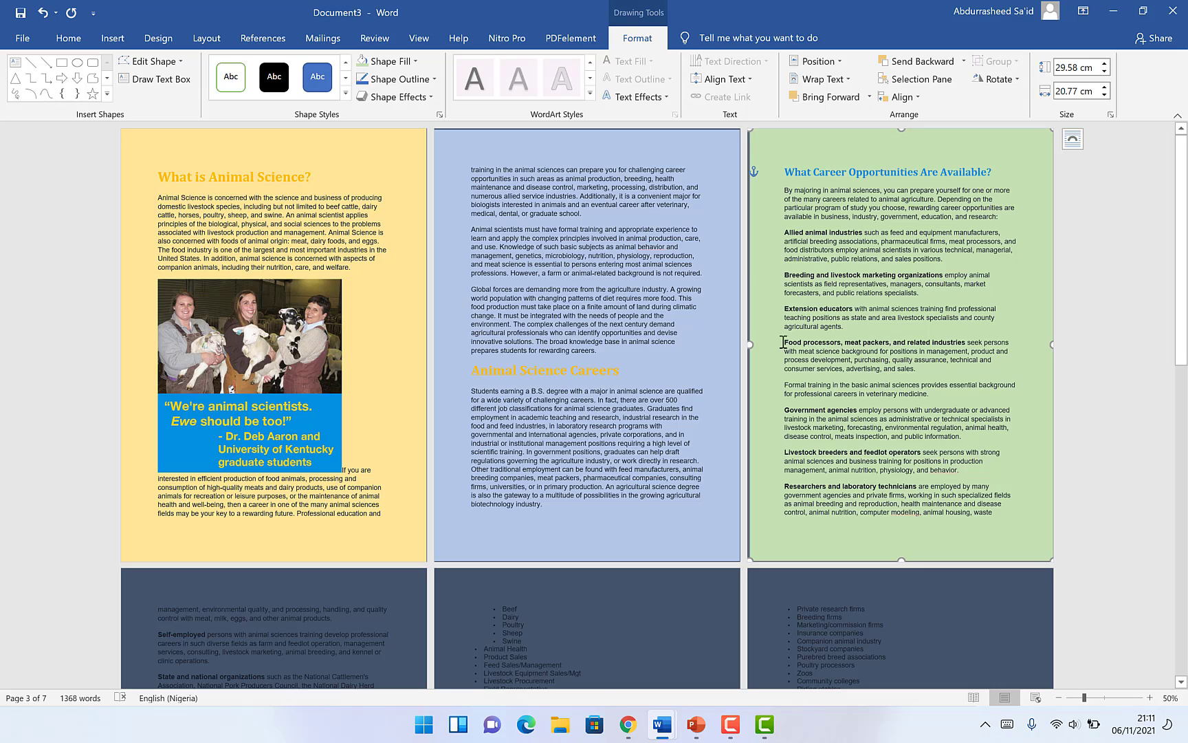
Widen the green rectangle to 20.98 cm and undo the stray edit to the blue page-two rectangle.
{"action": "left_click_drag", "start_coordinate": [750, 343], "coordinate": [747, 344]}
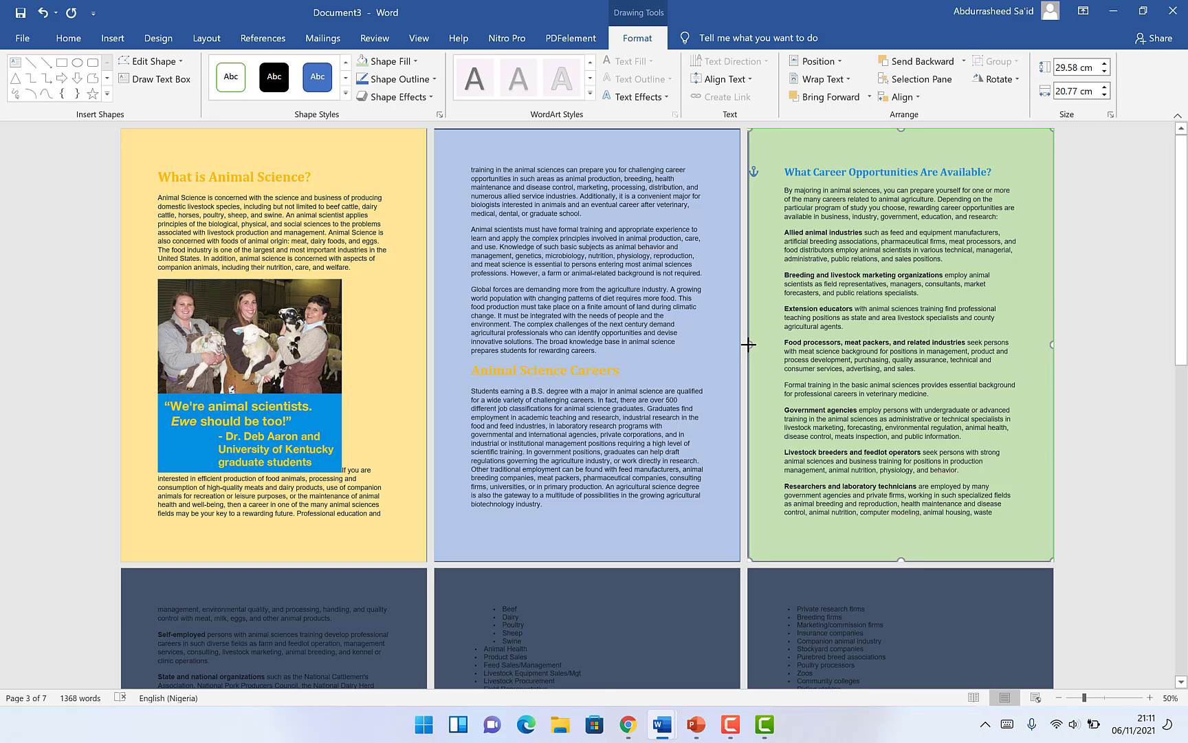
{"action": "left_click", "coordinate": [556, 196]}
{"action": "left_click", "coordinate": [571, 141]}
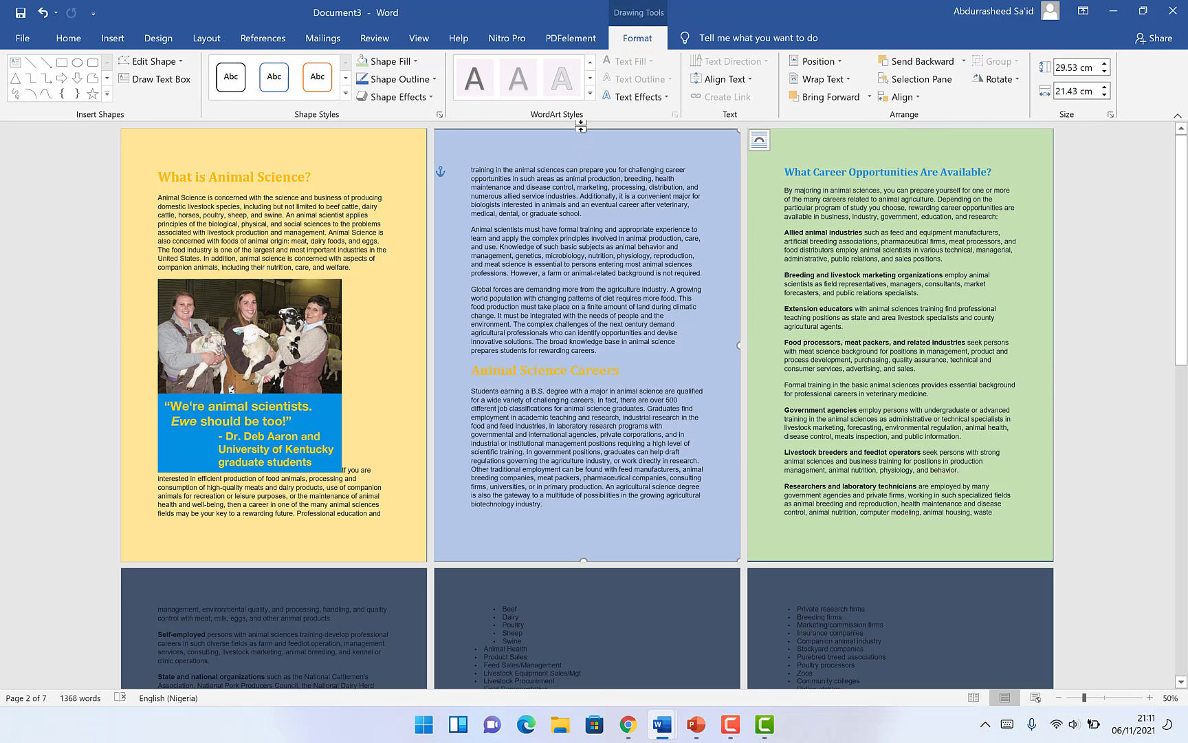
{"action": "key", "text": "ctrl+z"}
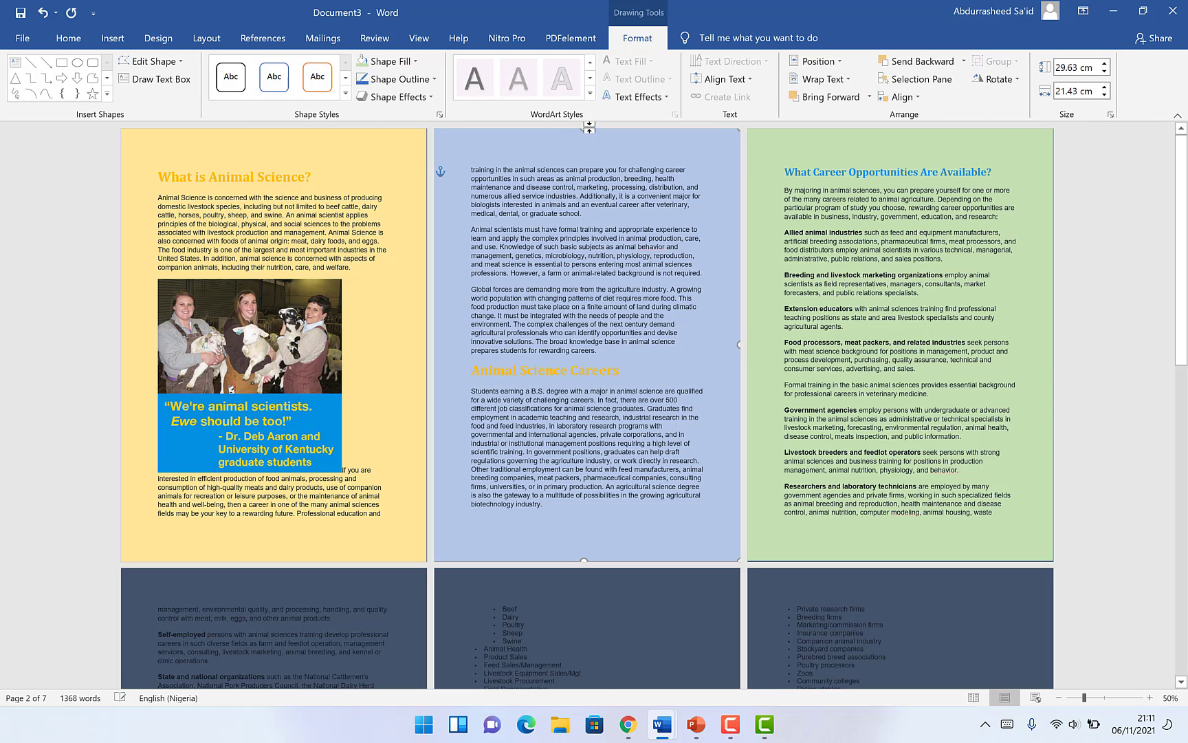